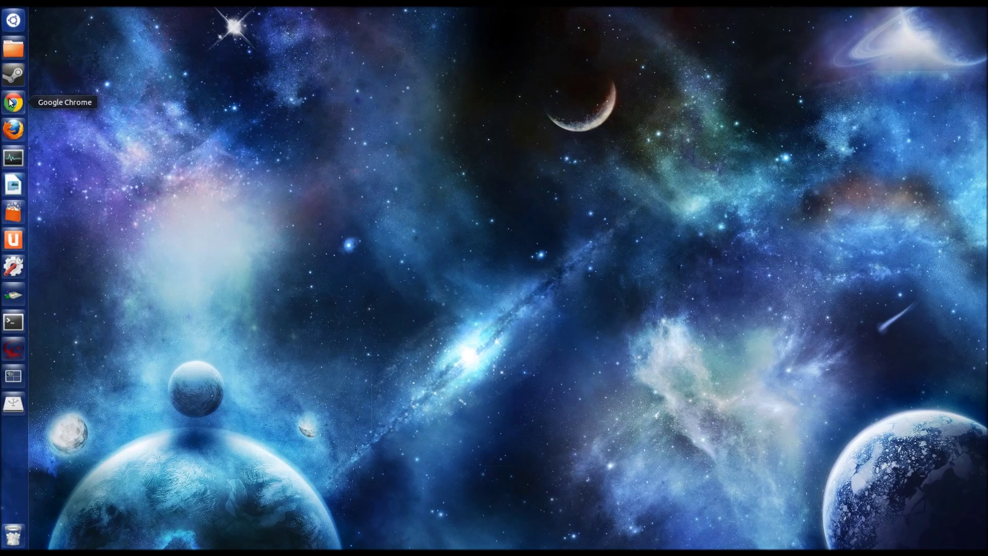
Step: Launch Chrome and download the Geekbench 2.4.3 Linux archive from primatelabs.com
click(13, 102)
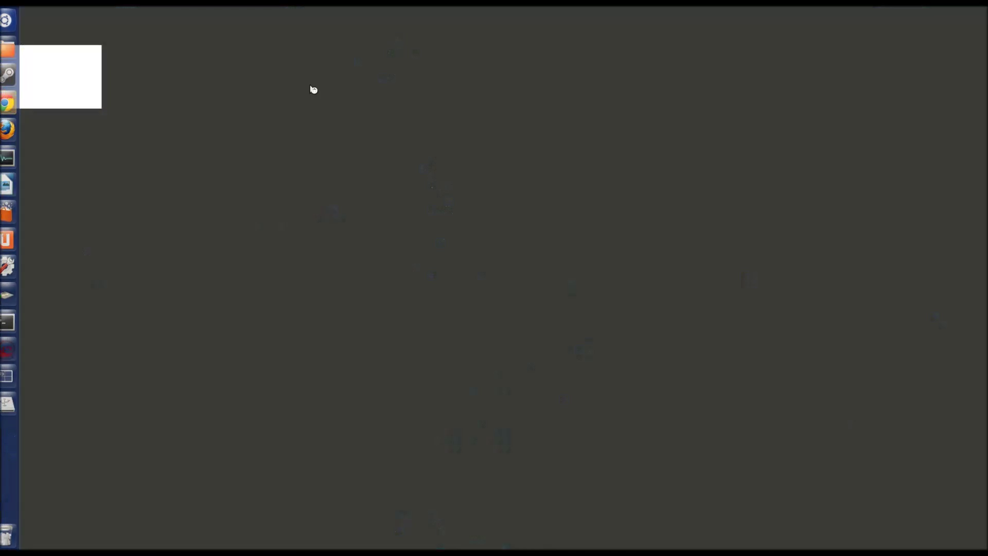
text(geekbench/)
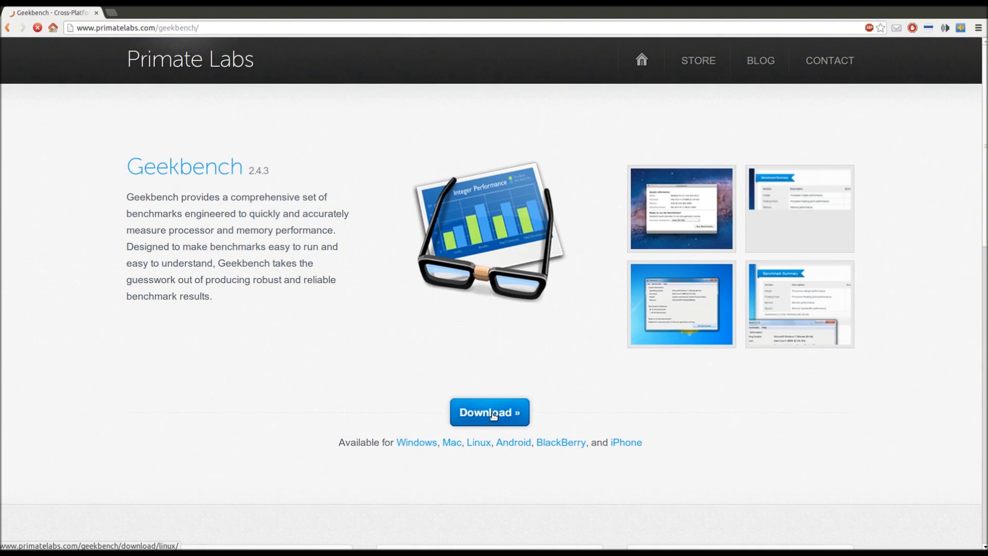
click(494, 415)
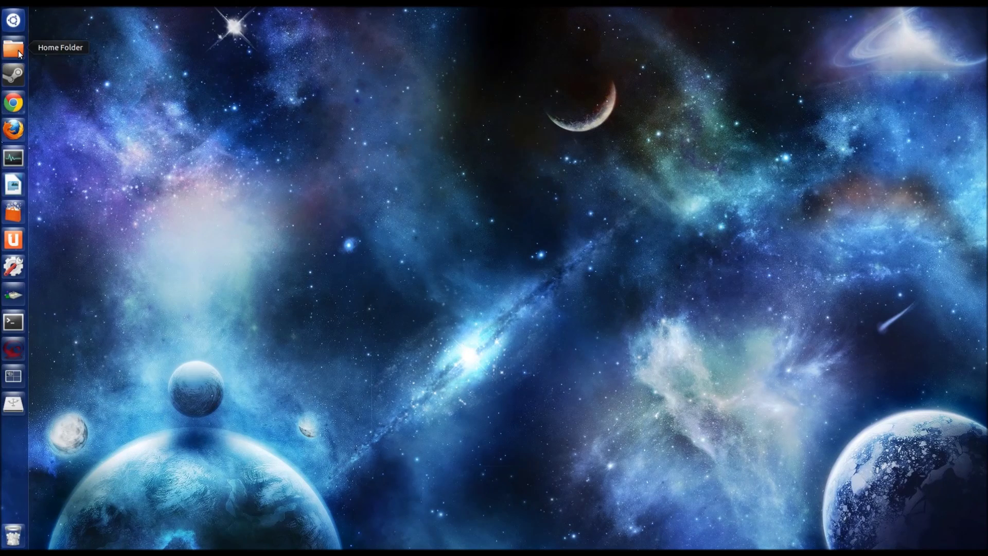
Step: Extract the Geekbench tar.gz archive in place inside the home Downloads folder
click(13, 48)
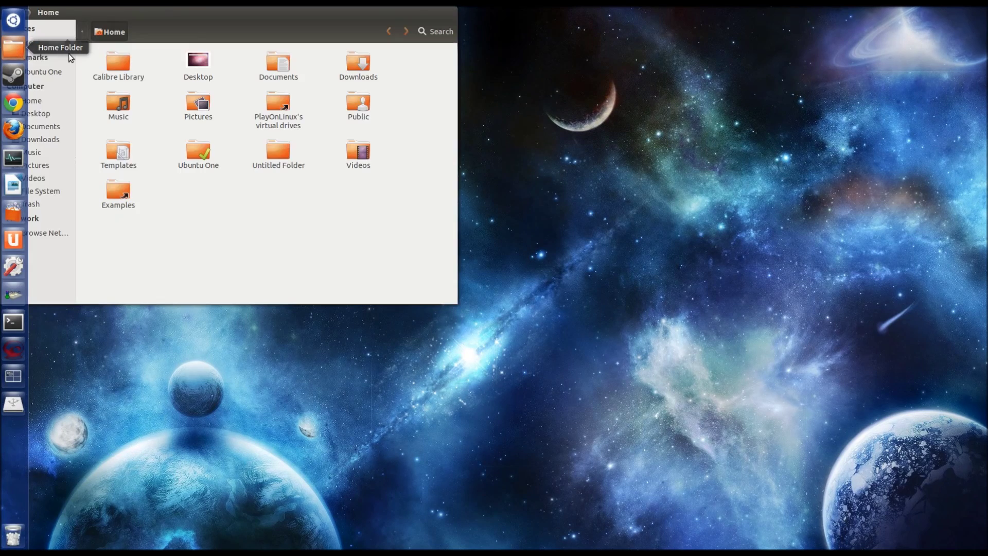
drag(210, 37, 533, 96)
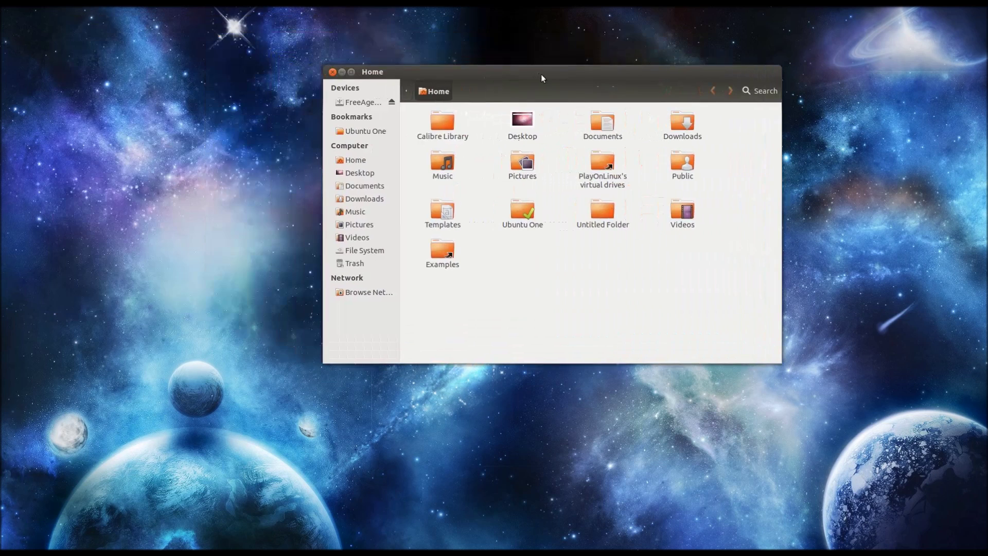
double_click(688, 127)
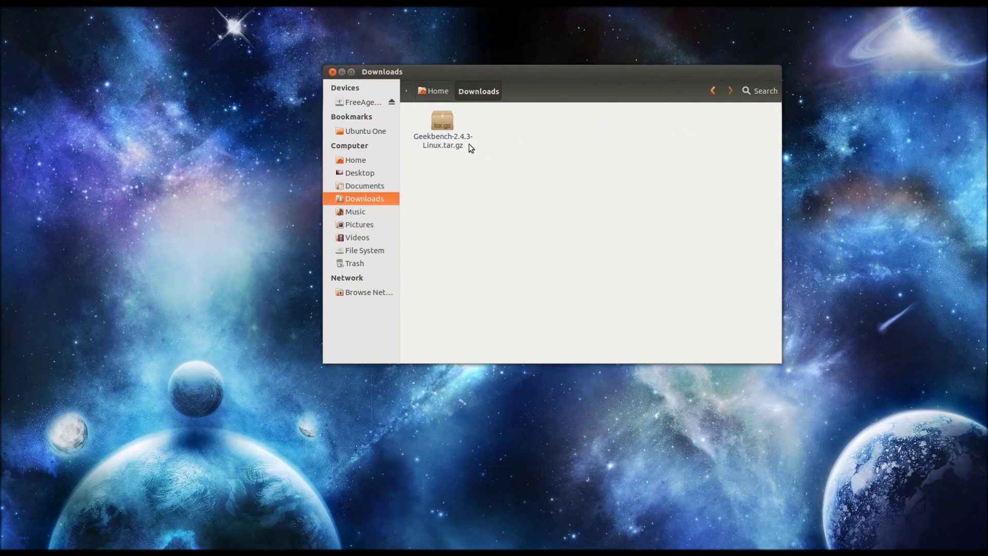
right_click(446, 125)
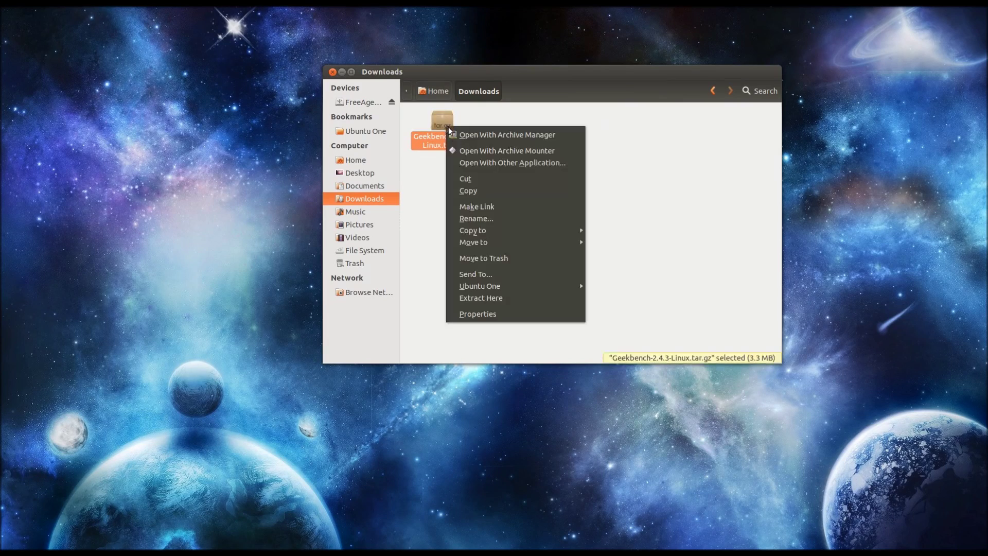
click(506, 294)
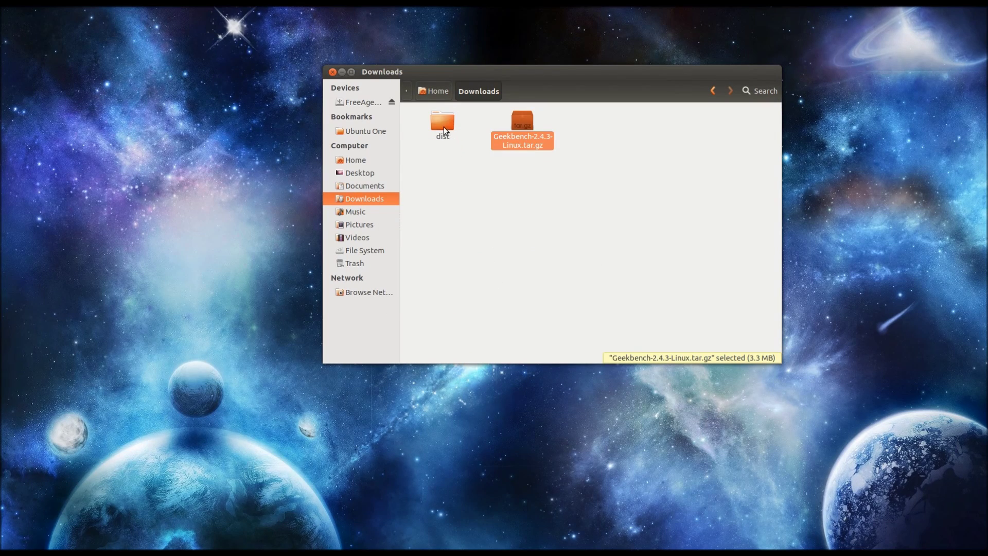
Step: Browse into dist/Geekbench-2.4.3-Linux and bring up a new terminal window
double_click(444, 129)
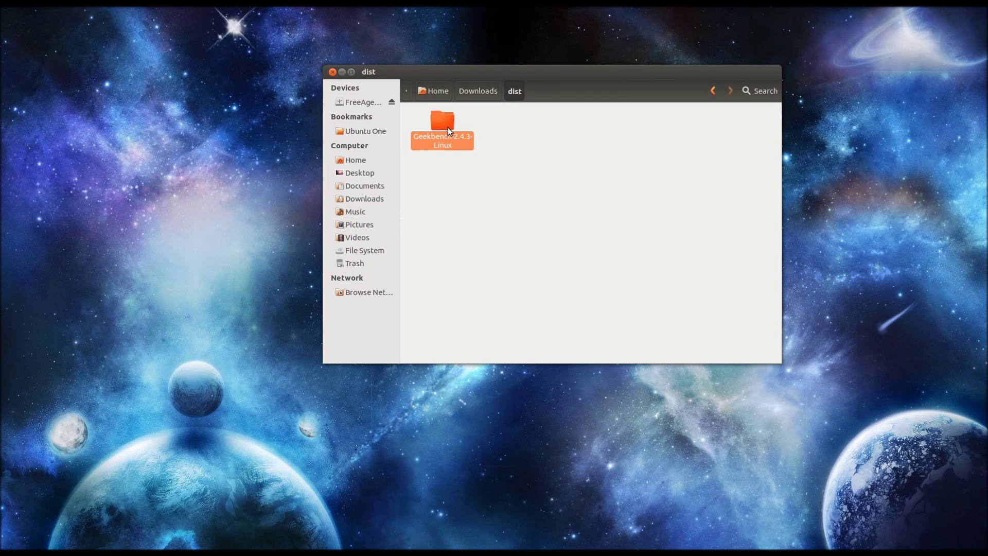
double_click(448, 128)
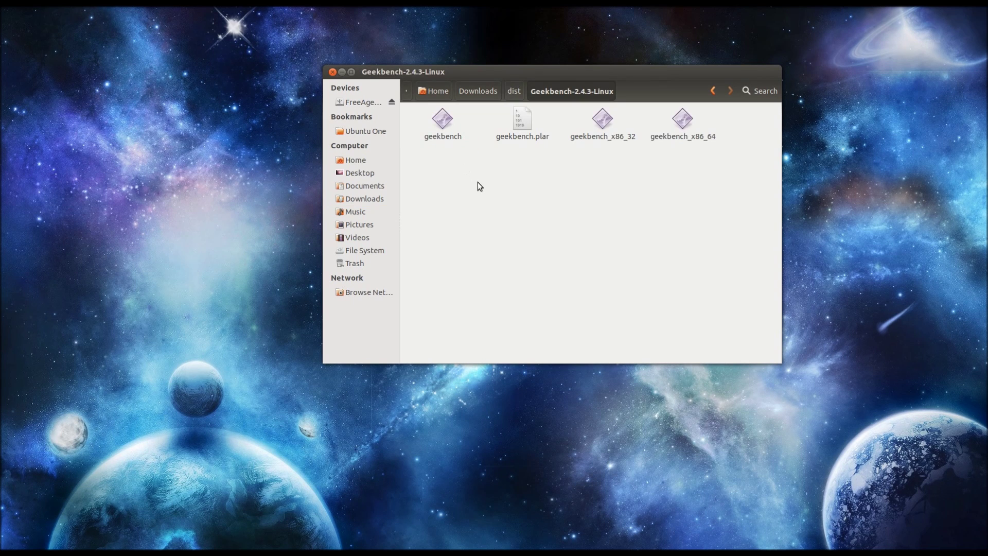
key(ctrl+alt+t)
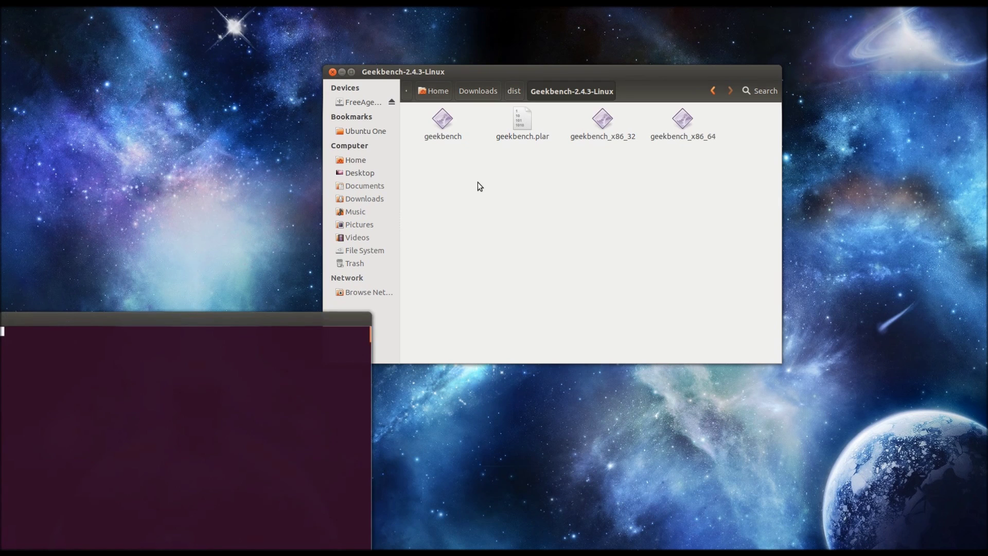
Step: Drop the geekbench_x86_32 path into the terminal, close Nautilus, and run the benchmark
mouse_move(307, 318)
mouse_down()
mouse_move(357, 277)
mouse_move(564, 223)
mouse_up()
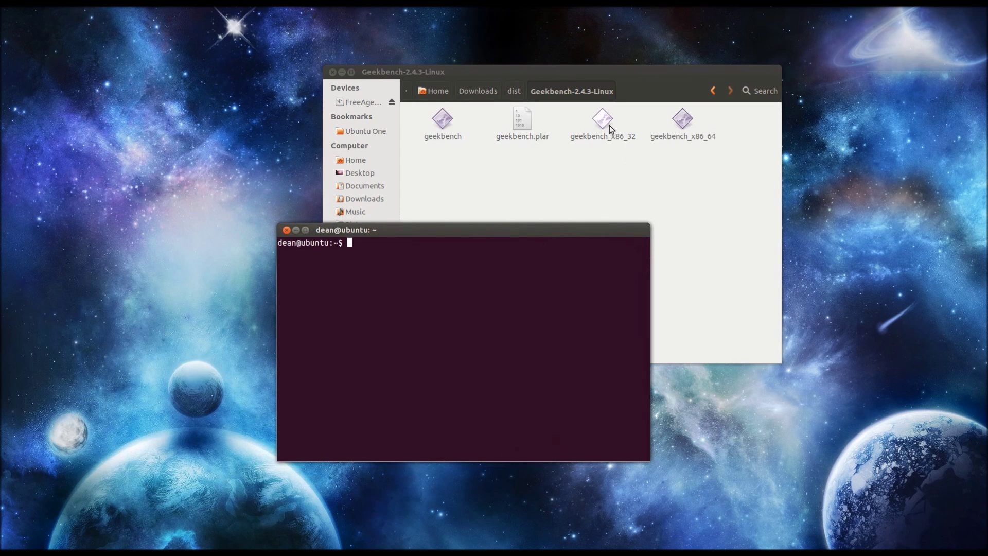
drag(603, 124, 464, 286)
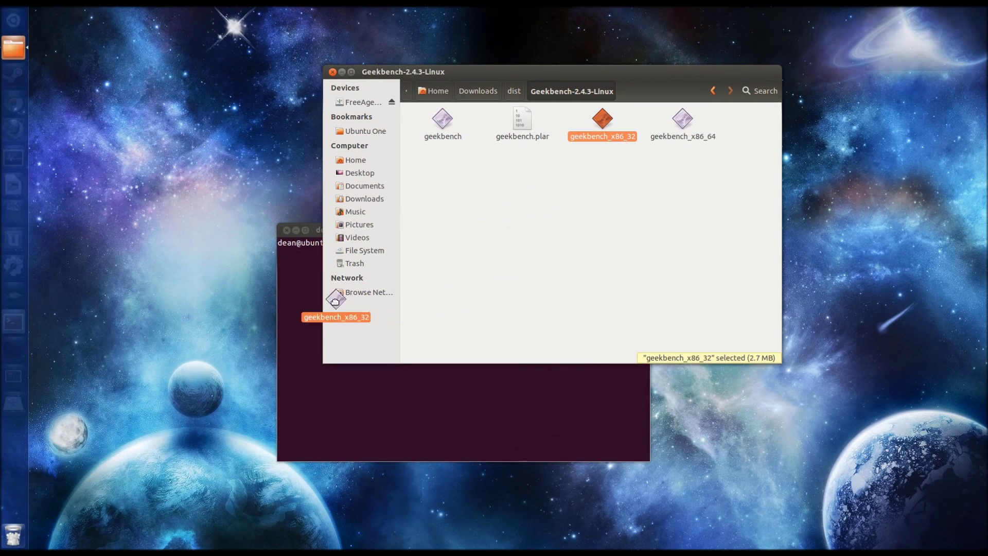
drag(463, 285, 312, 289)
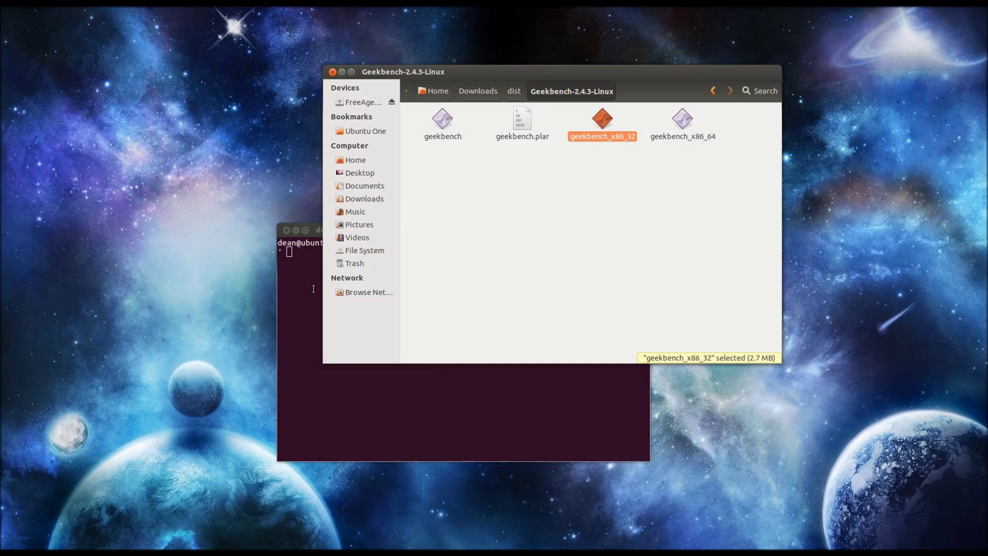
click(332, 71)
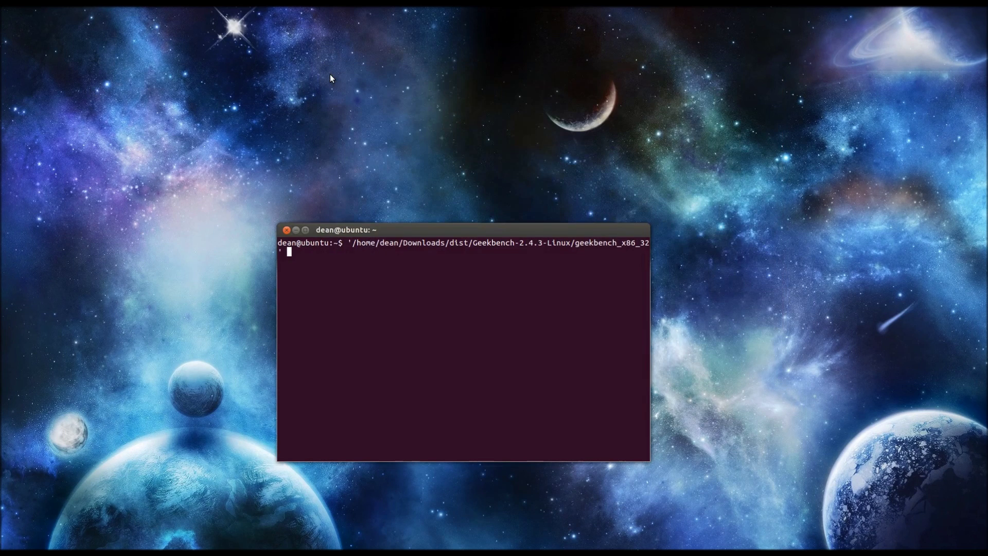
key(Return)
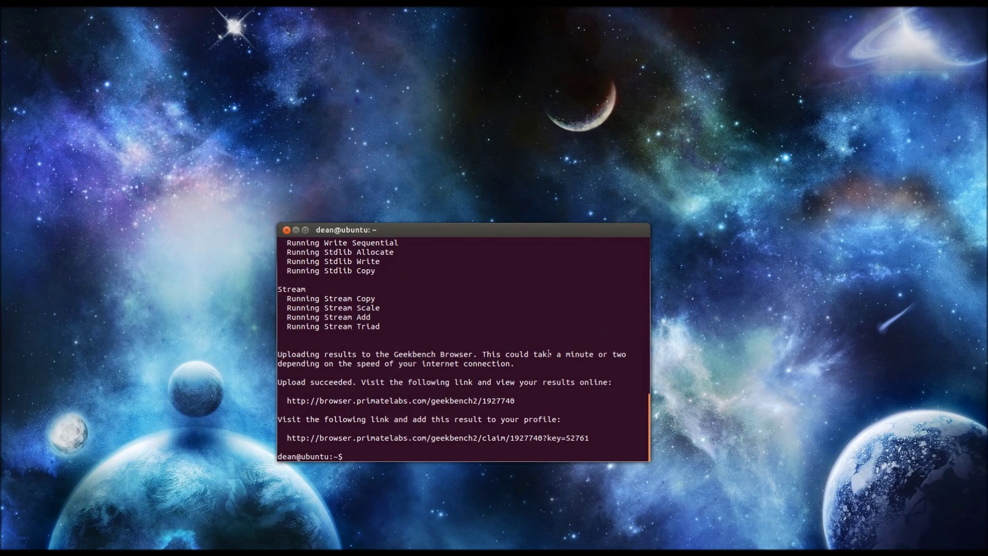
Step: Open the first browser.primatelabs.com results link from the terminal output
right_click(421, 401)
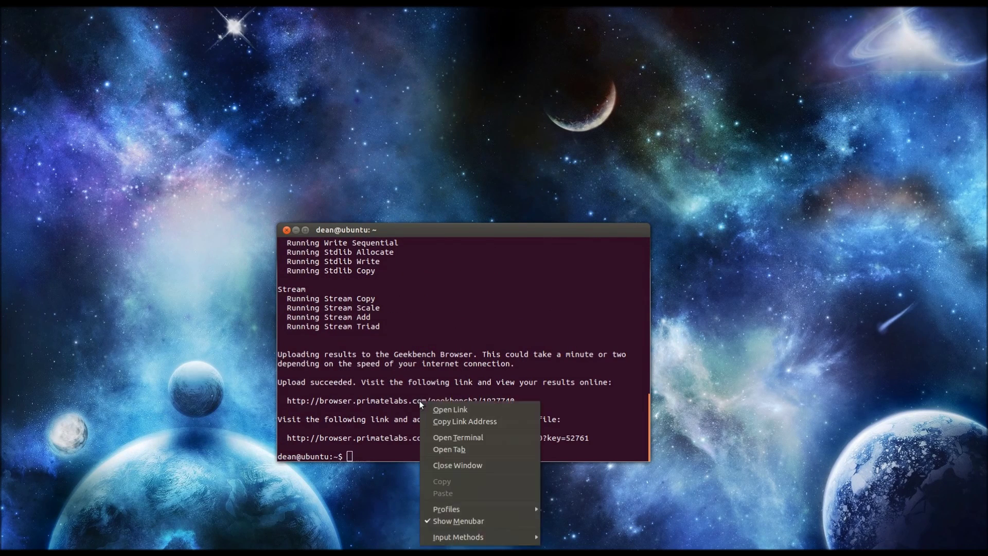
click(447, 411)
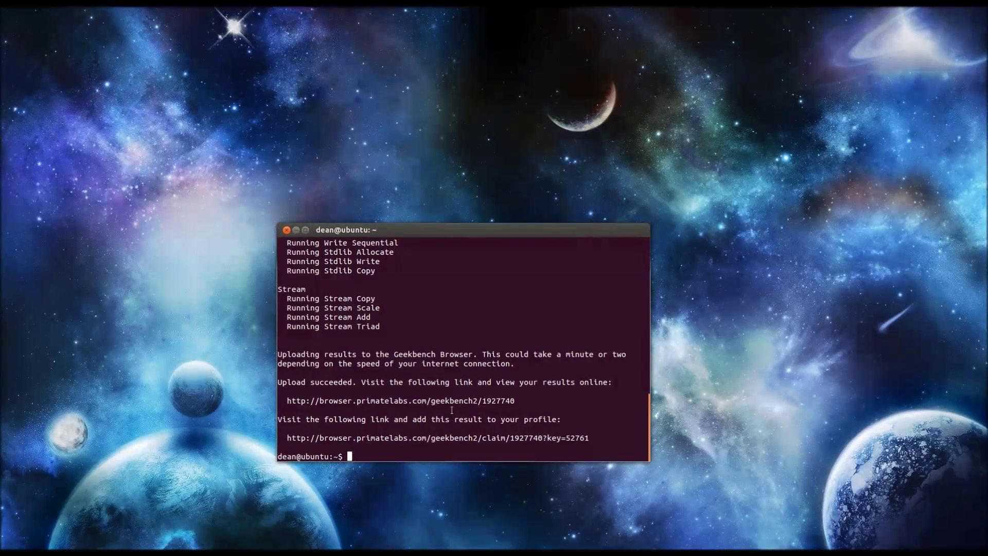